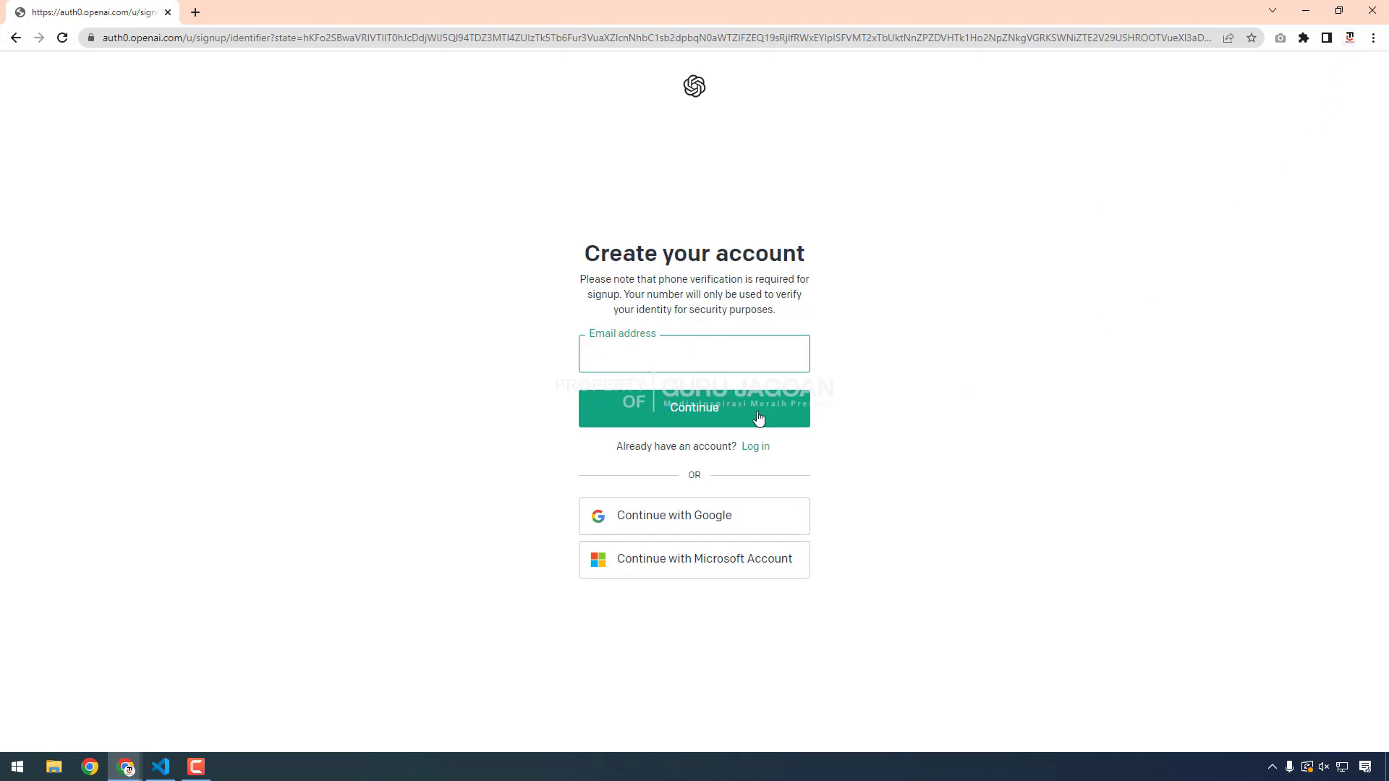
Leave the sign-up form and log in to ChatGPT by continuing with the existing Google account
{"action": "left_click", "coordinate": [15, 37]}
{"action": "left_click", "coordinate": [671, 460]}
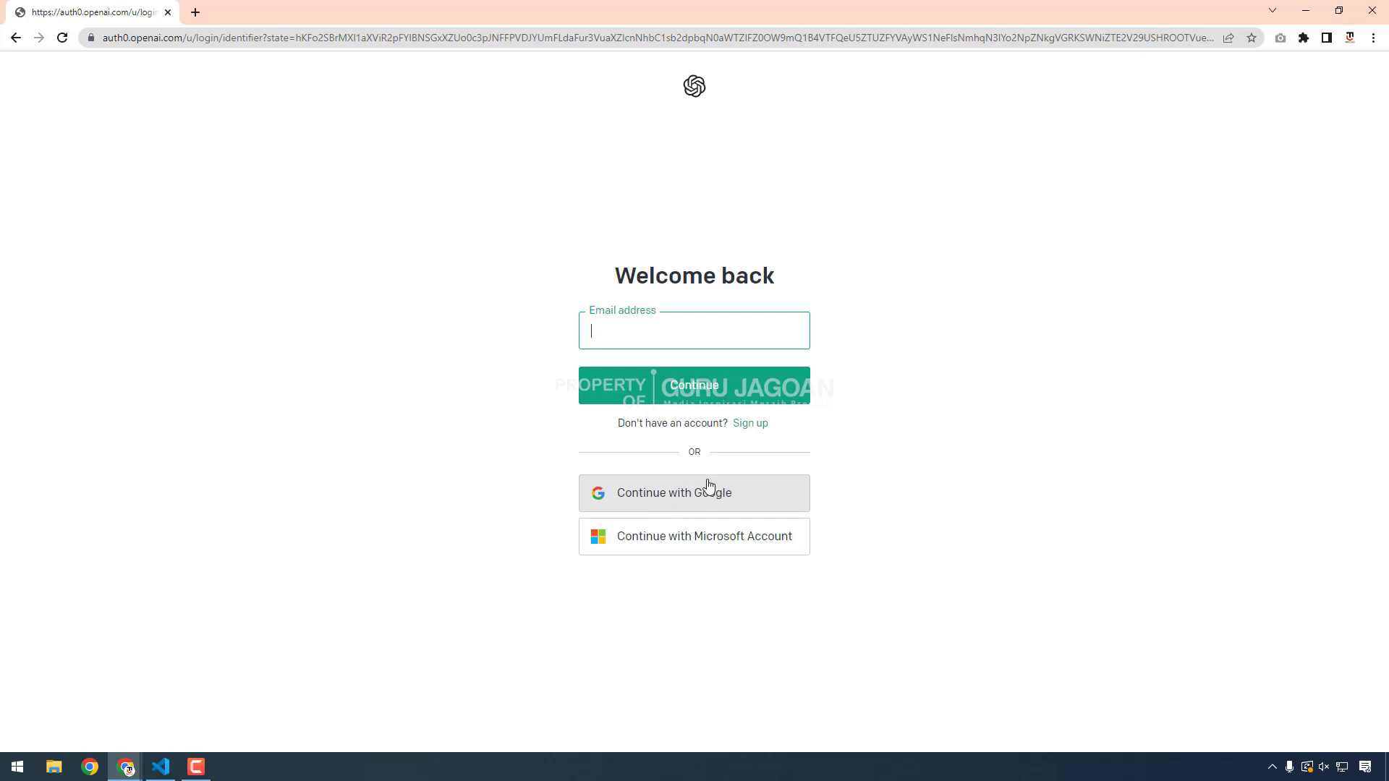
{"action": "left_click", "coordinate": [674, 500]}
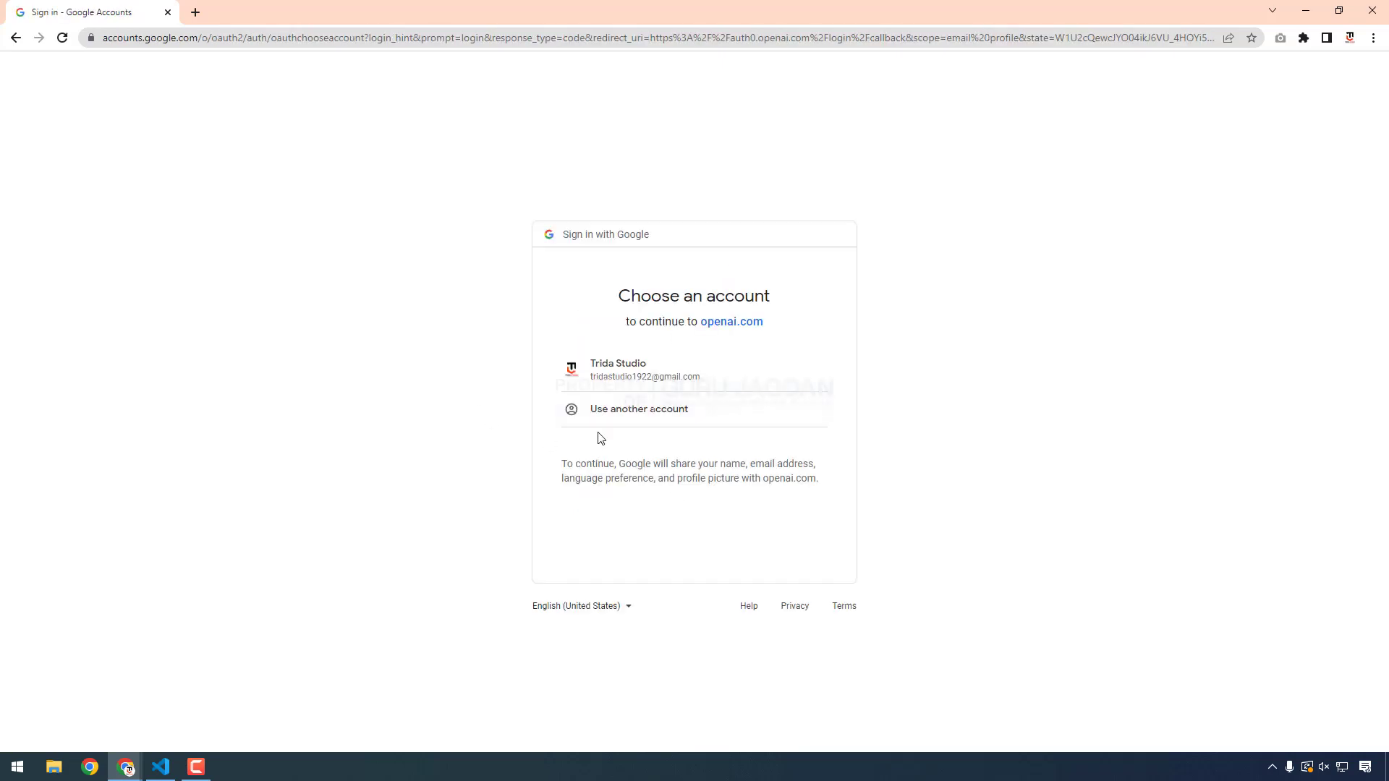
{"action": "left_click", "coordinate": [641, 375]}
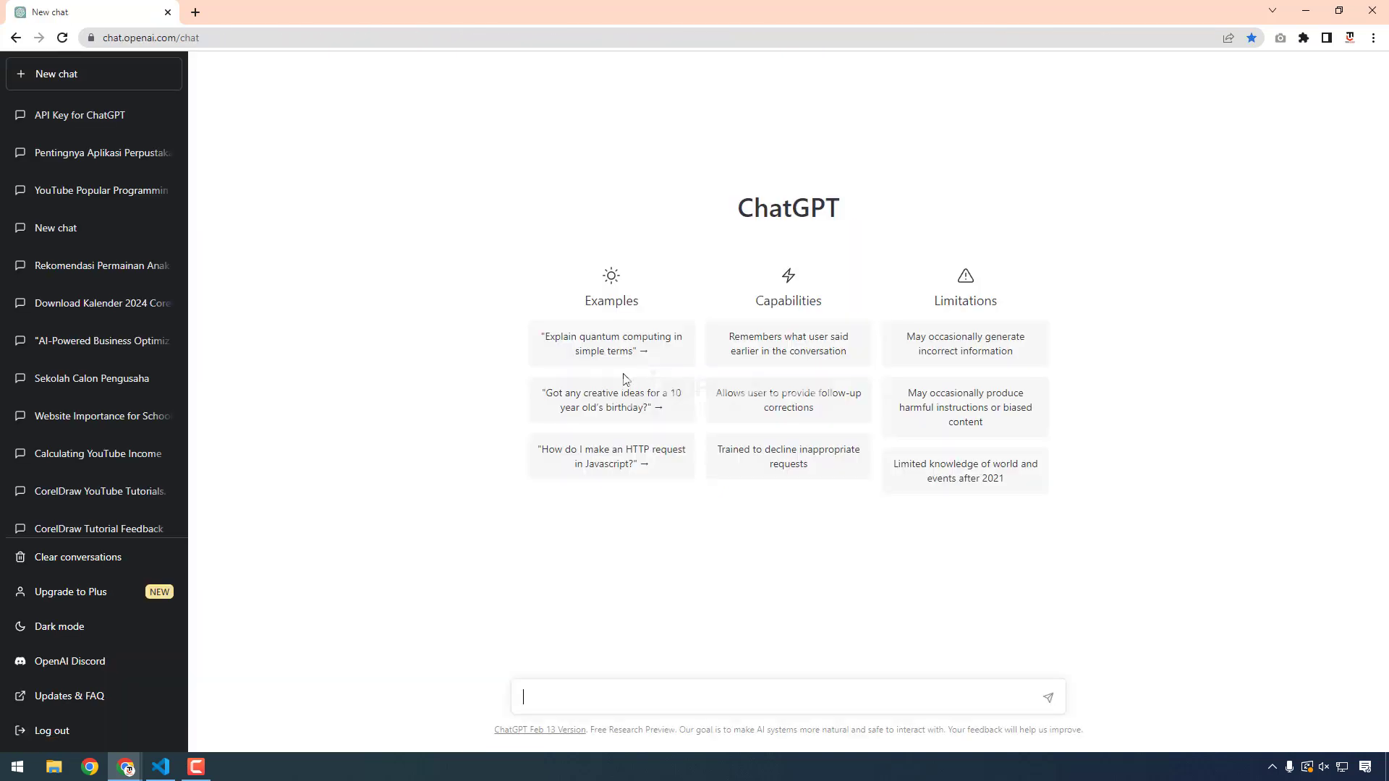
Start the conversation by sending the greeting "halo selamat pagi"
{"action": "scroll", "coordinate": [97, 333], "scroll_direction": "down", "scroll_amount": 5}
{"action": "scroll", "coordinate": [99, 340], "scroll_direction": "up", "scroll_amount": 3}
{"action": "scroll", "coordinate": [99, 340], "scroll_direction": "up", "scroll_amount": 2}
{"action": "type", "text": "halo selamat pagi"}
{"action": "key", "text": "Return"}
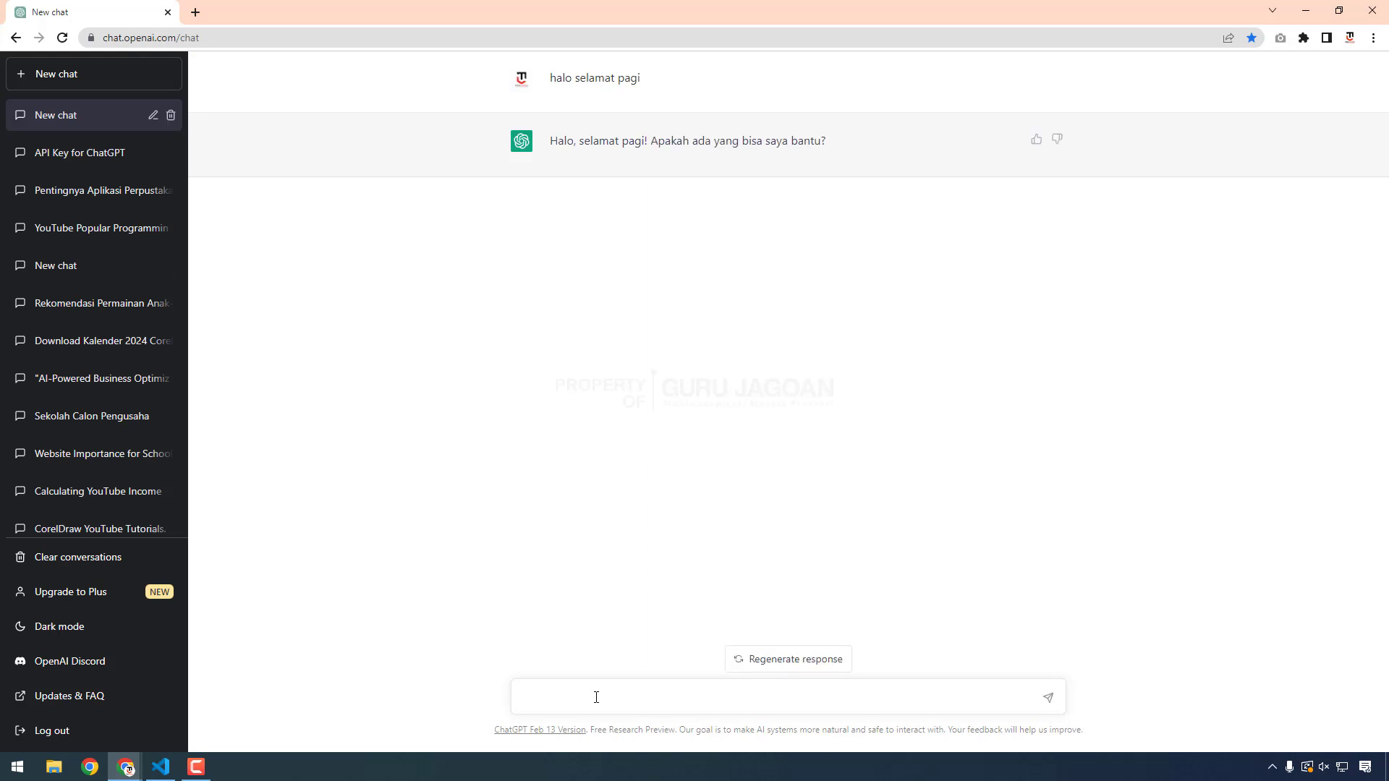
Ask the chatbot who it is with the message "siapakah anda?"
{"action": "type", "text": "siapaka"}
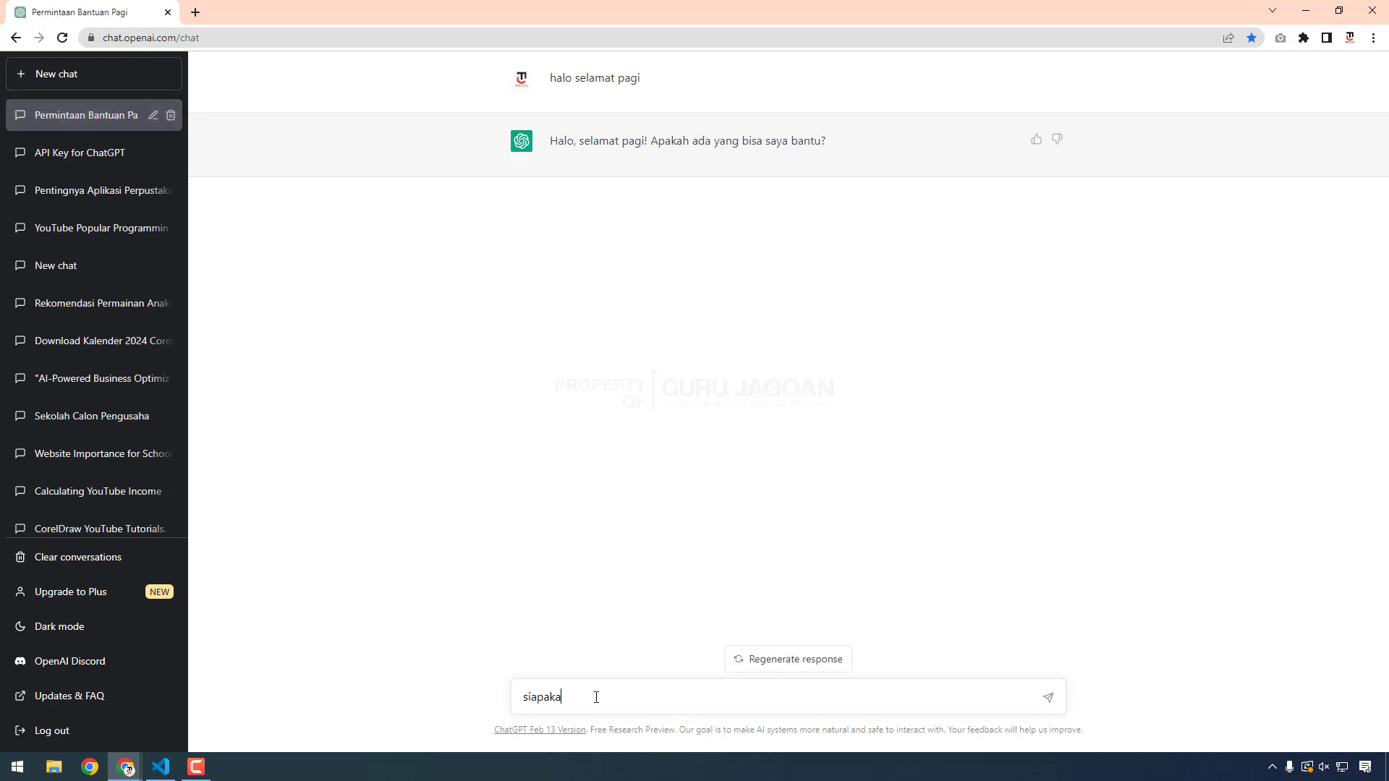
{"action": "type", "text": "h anda?"}
{"action": "key", "text": "Return"}
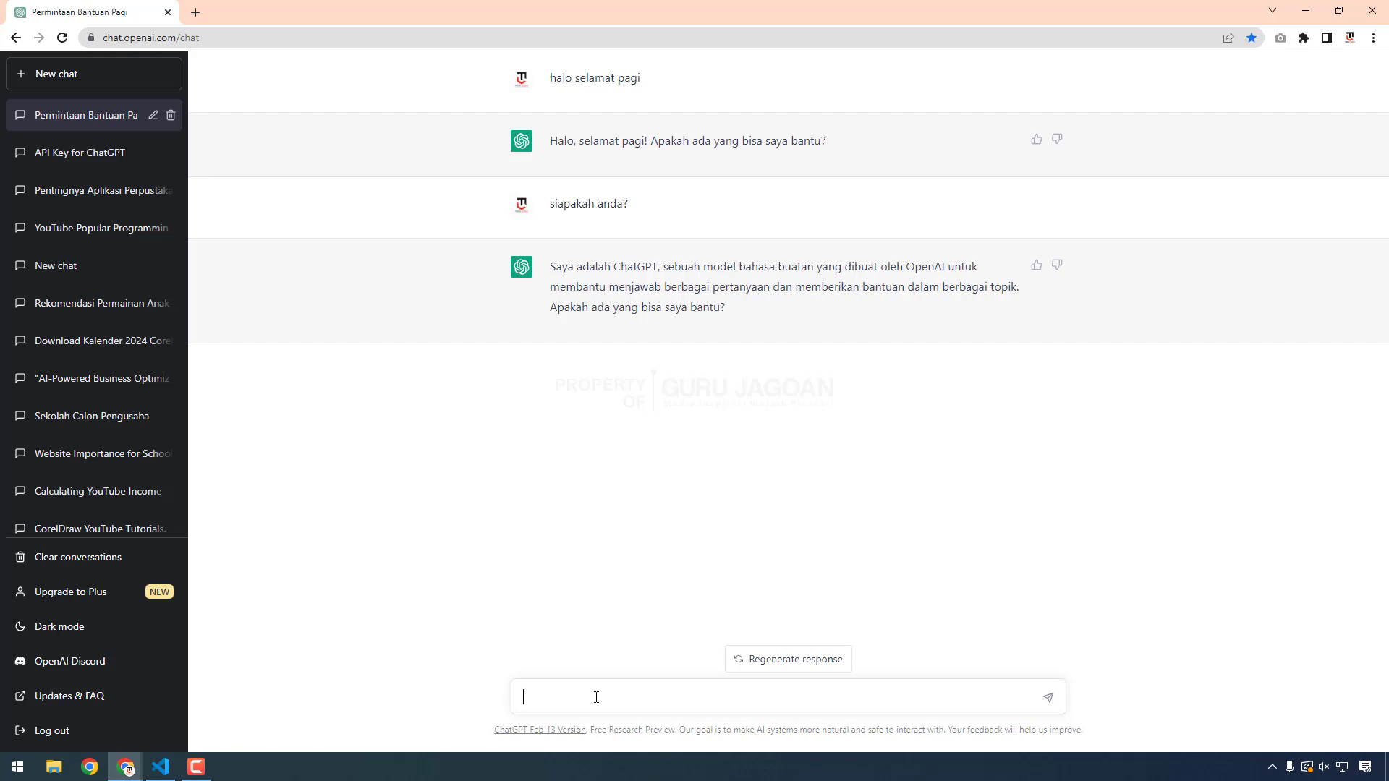
Ask about the chatbot's main task with the message "apa tugas utama anda dalam membantu manusia?"
{"action": "left_click", "coordinate": [596, 697]}
{"action": "left_click", "coordinate": [596, 697]}
{"action": "type", "text": "apa tugas utama anda dalam mem"}
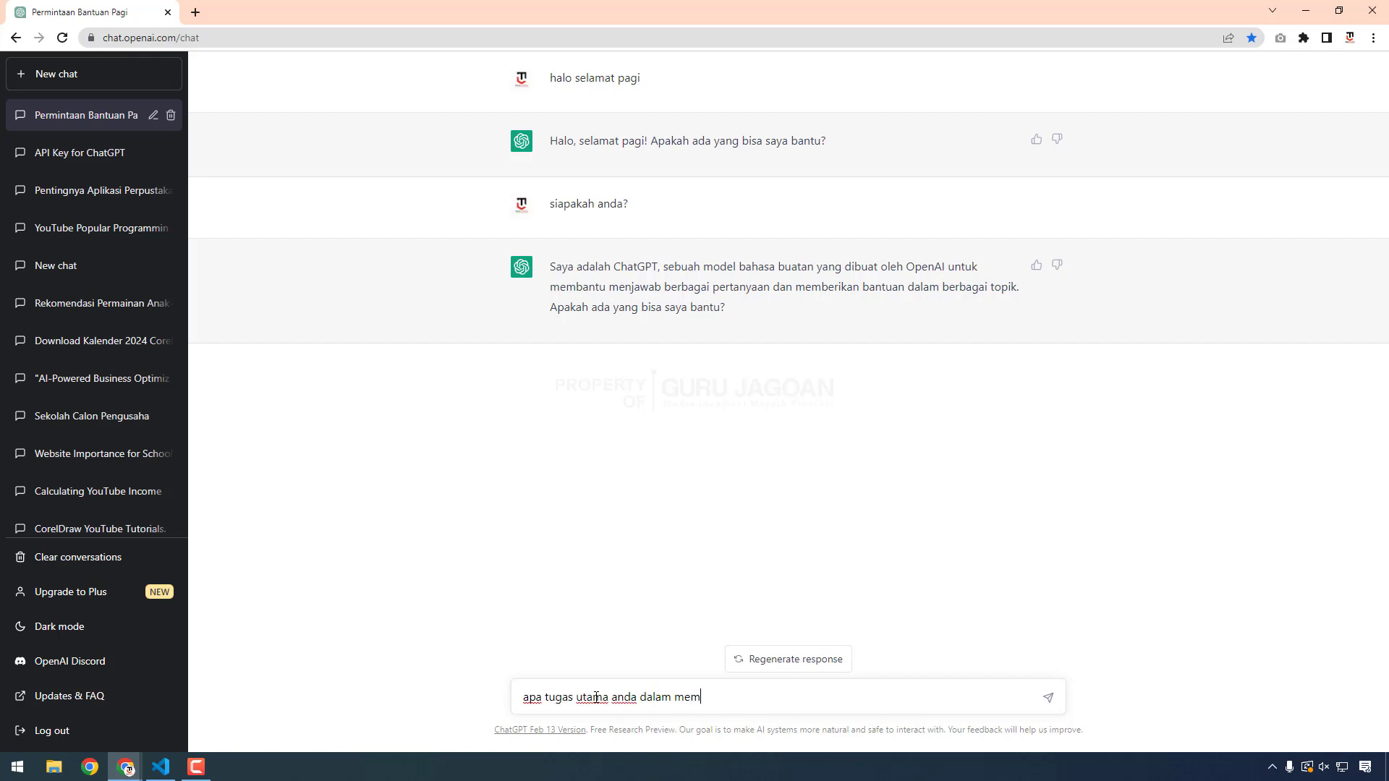
{"action": "type", "text": "bantu manusia?"}
{"action": "key", "text": "Return"}
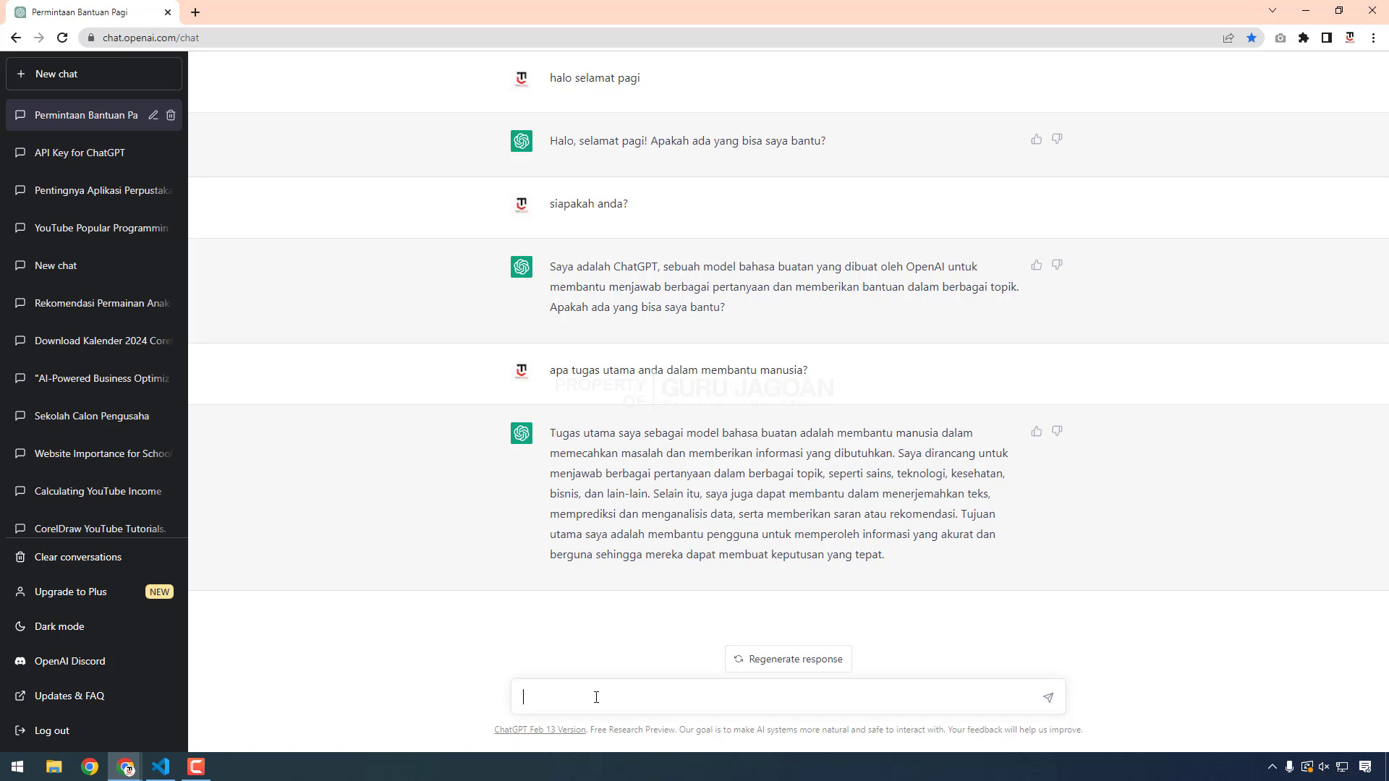
Ask for laptop recommendations with the prompt "spesifikasi laptop yang sesuai untuk desainer"
{"action": "left_click", "coordinate": [596, 698]}
{"action": "left_click", "coordinate": [596, 697]}
{"action": "left_click", "coordinate": [596, 696]}
{"action": "type", "text": "spesifikasi laptop yang sesuai untuk desainer"}
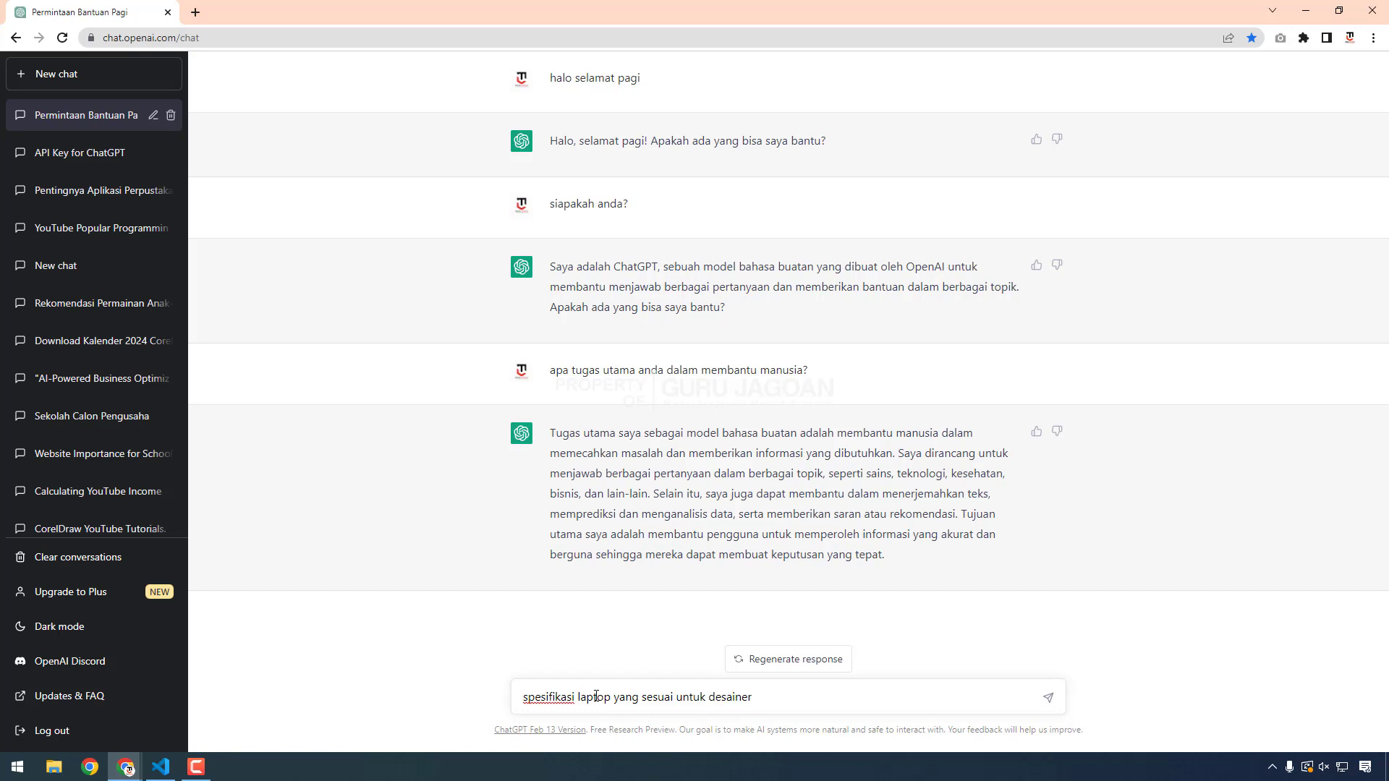
{"action": "key", "text": "Return"}
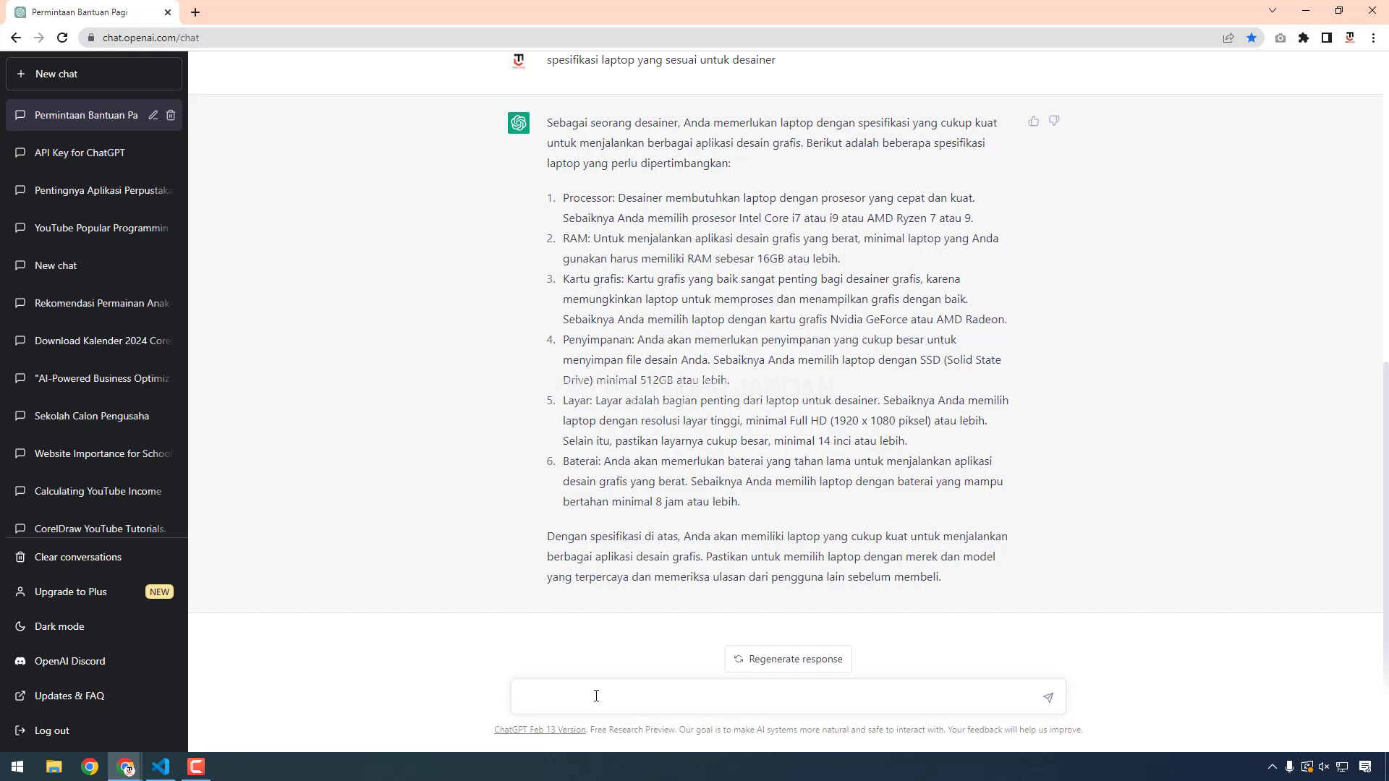
Request article title ideas with the prompt "judul artikel pendidikan yang relevan saat ini"
{"action": "type", "text": "judul artikel pendidikan yang relevan saat ini"}
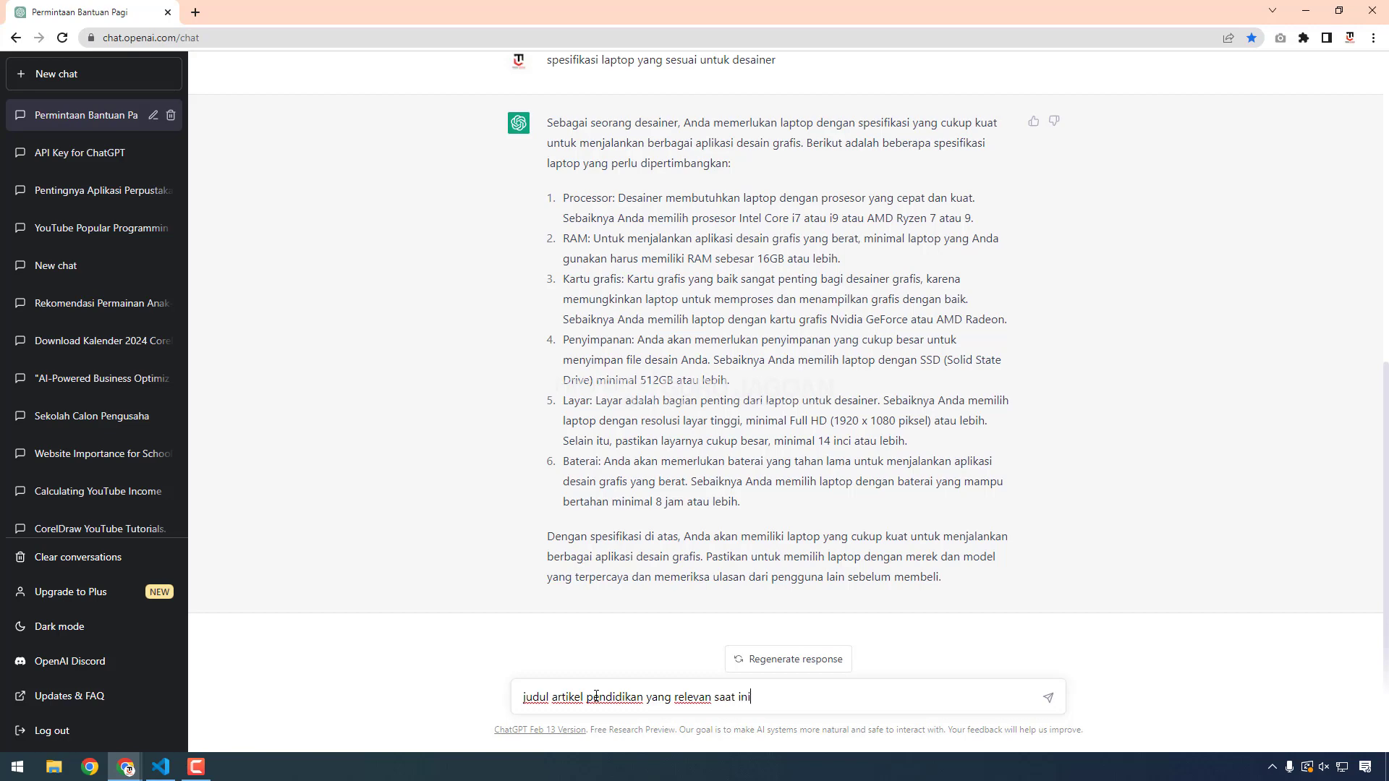
{"action": "key", "text": "Return"}
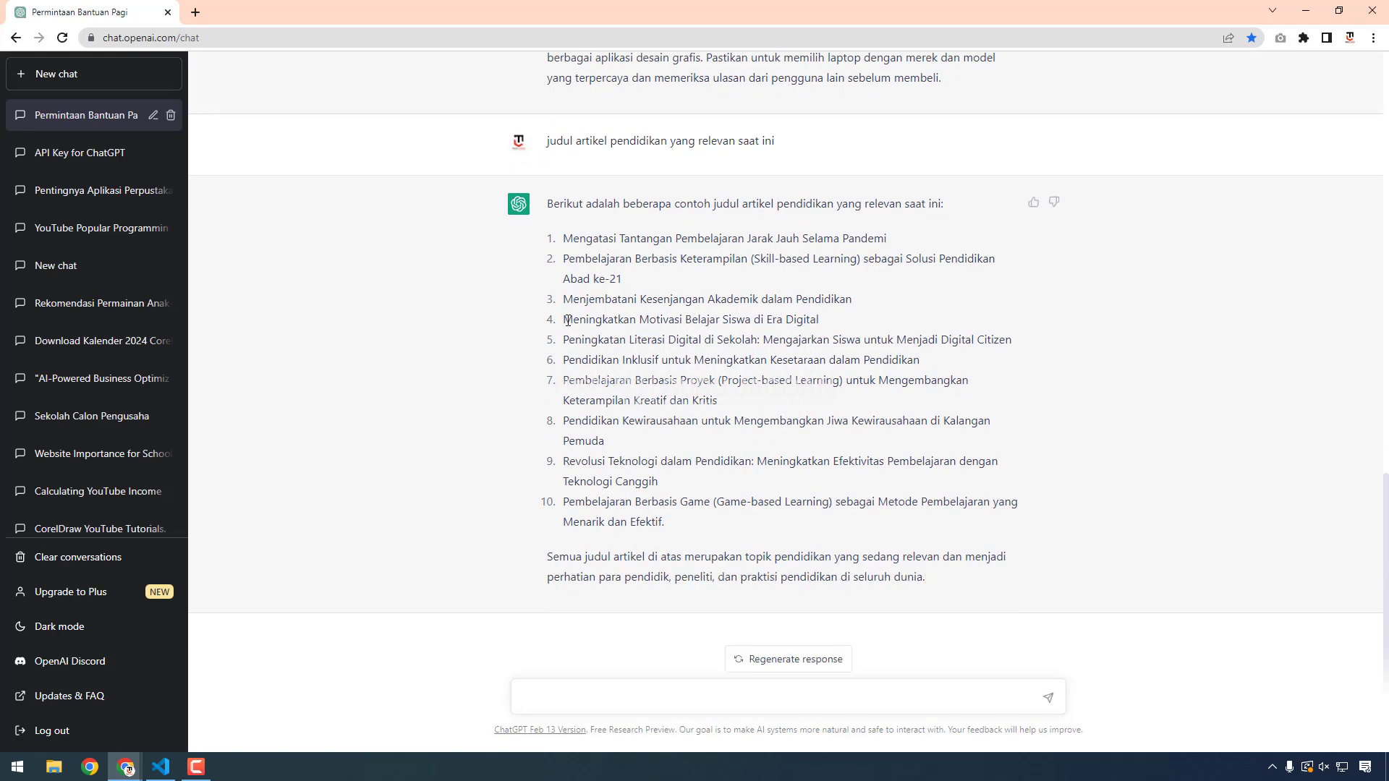
Request in Indonesian an SEO-friendly article using the suggested title "Meningkatkan Motivasi Belajar Siswa di Era Digital", including its keyphrase and description
{"action": "left_click_drag", "start_coordinate": [570, 320], "coordinate": [837, 330]}
{"action": "key", "text": "ctrl+c"}
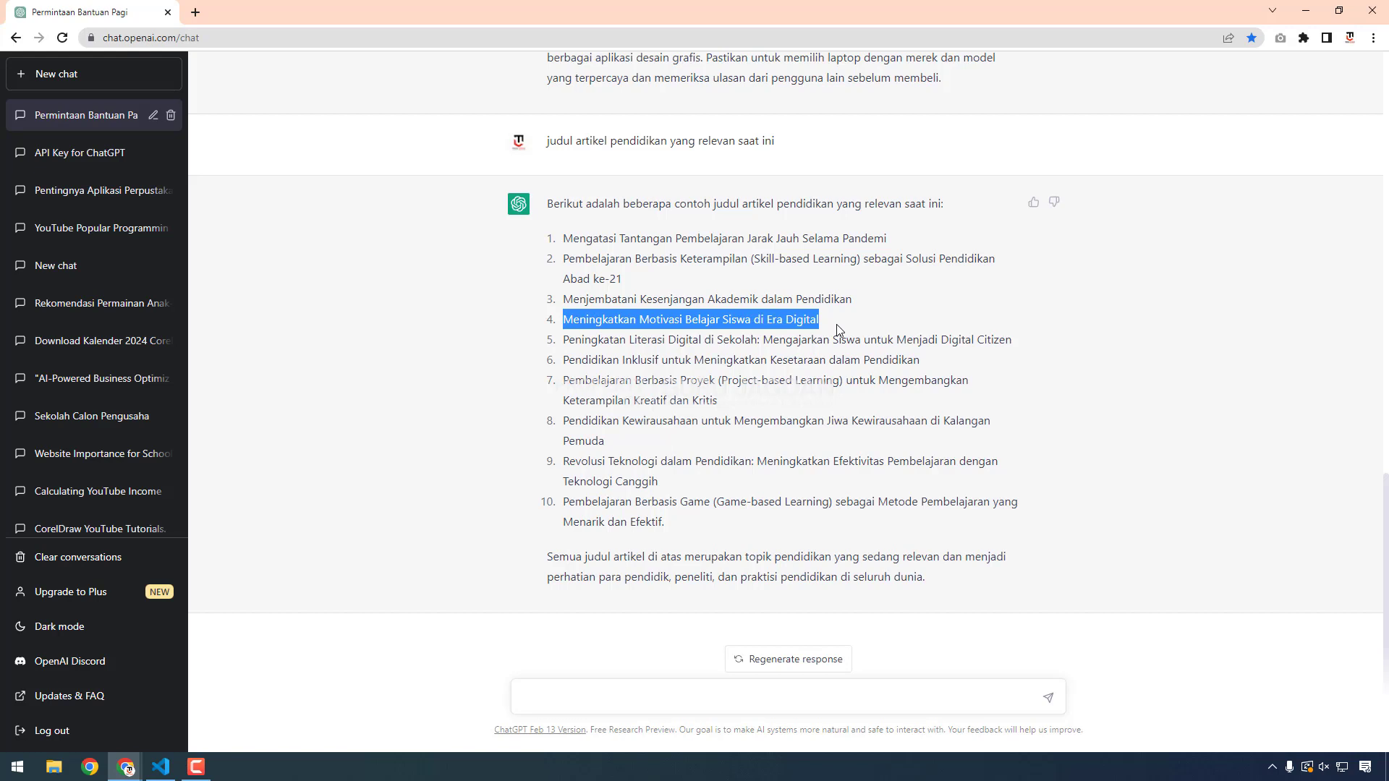
{"action": "left_click", "coordinate": [633, 694]}
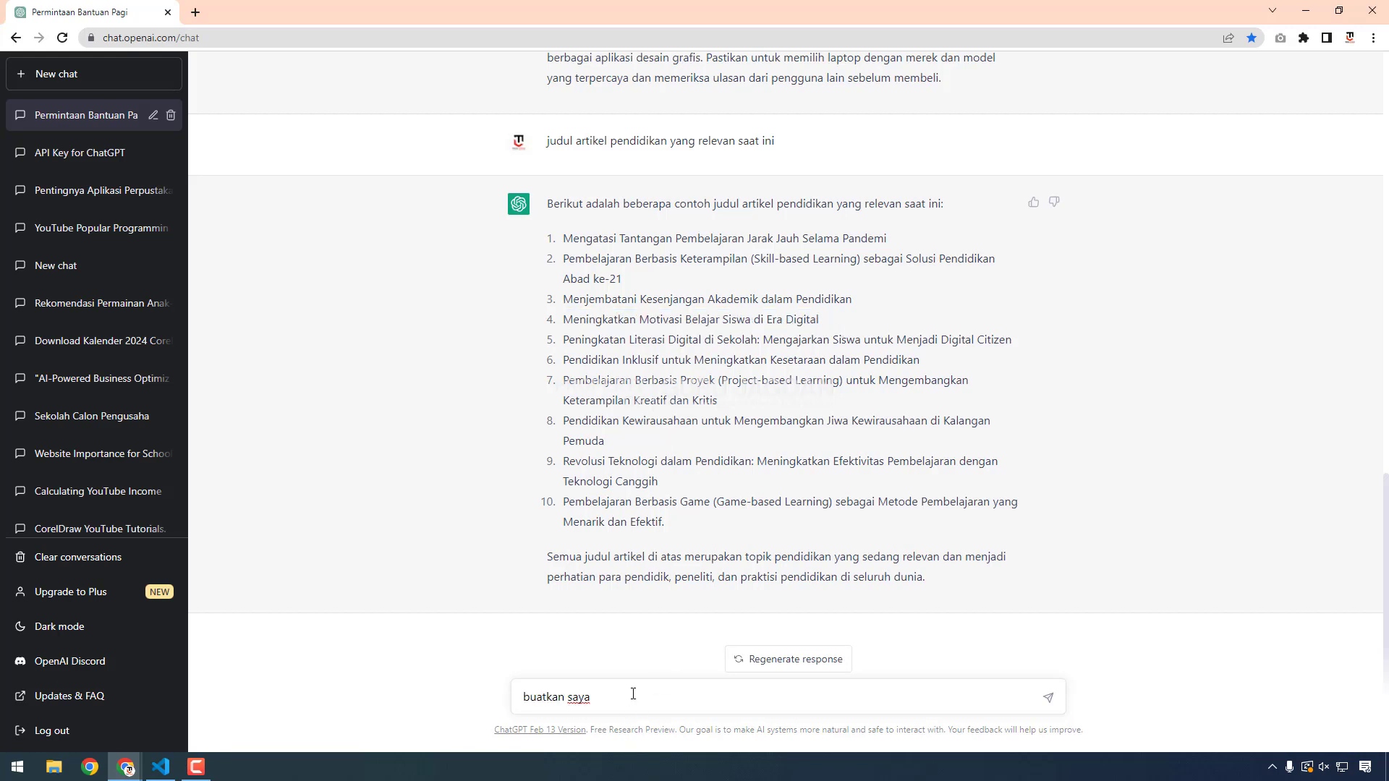
{"action": "type", "text": "buatkan saya artikel dengan judul \""}
{"action": "key", "text": "ctrl+v"}
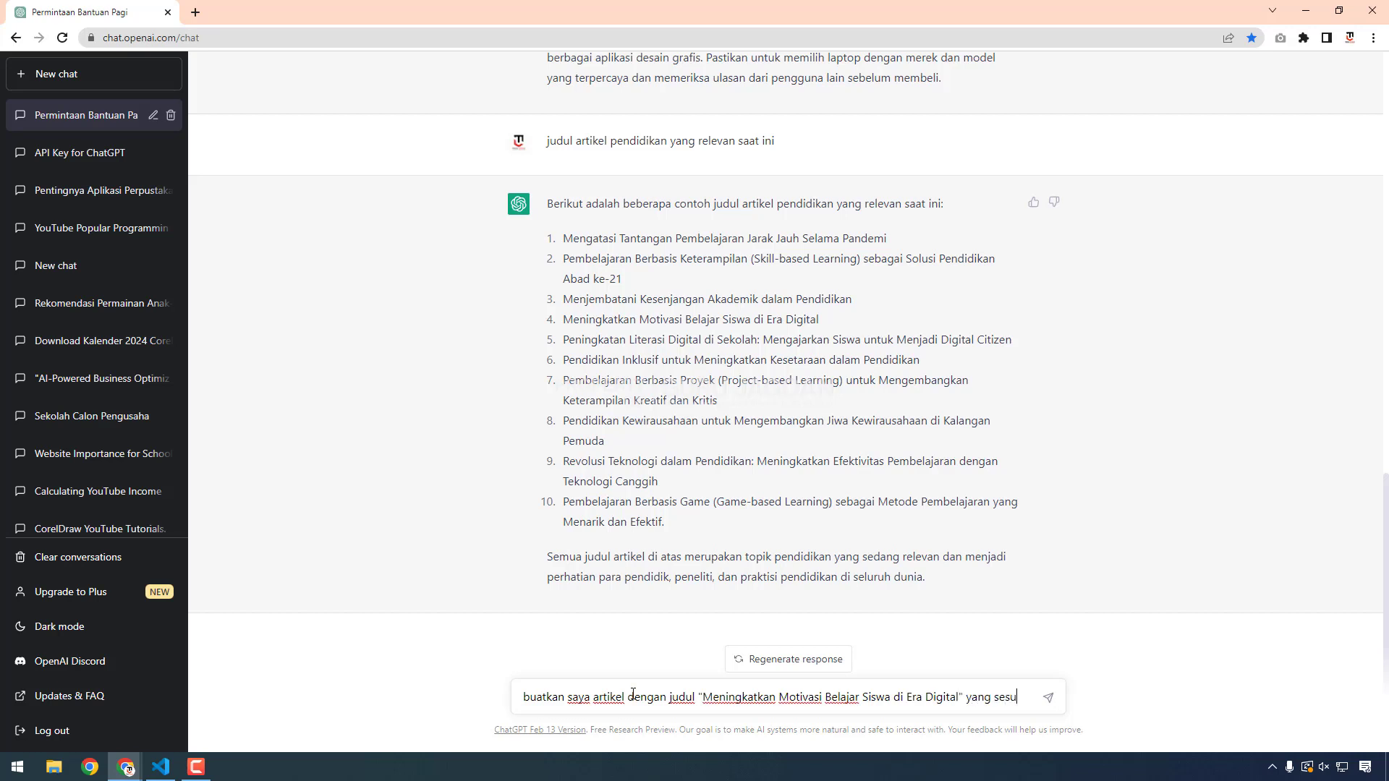
{"action": "type", "text": "engan ke"}
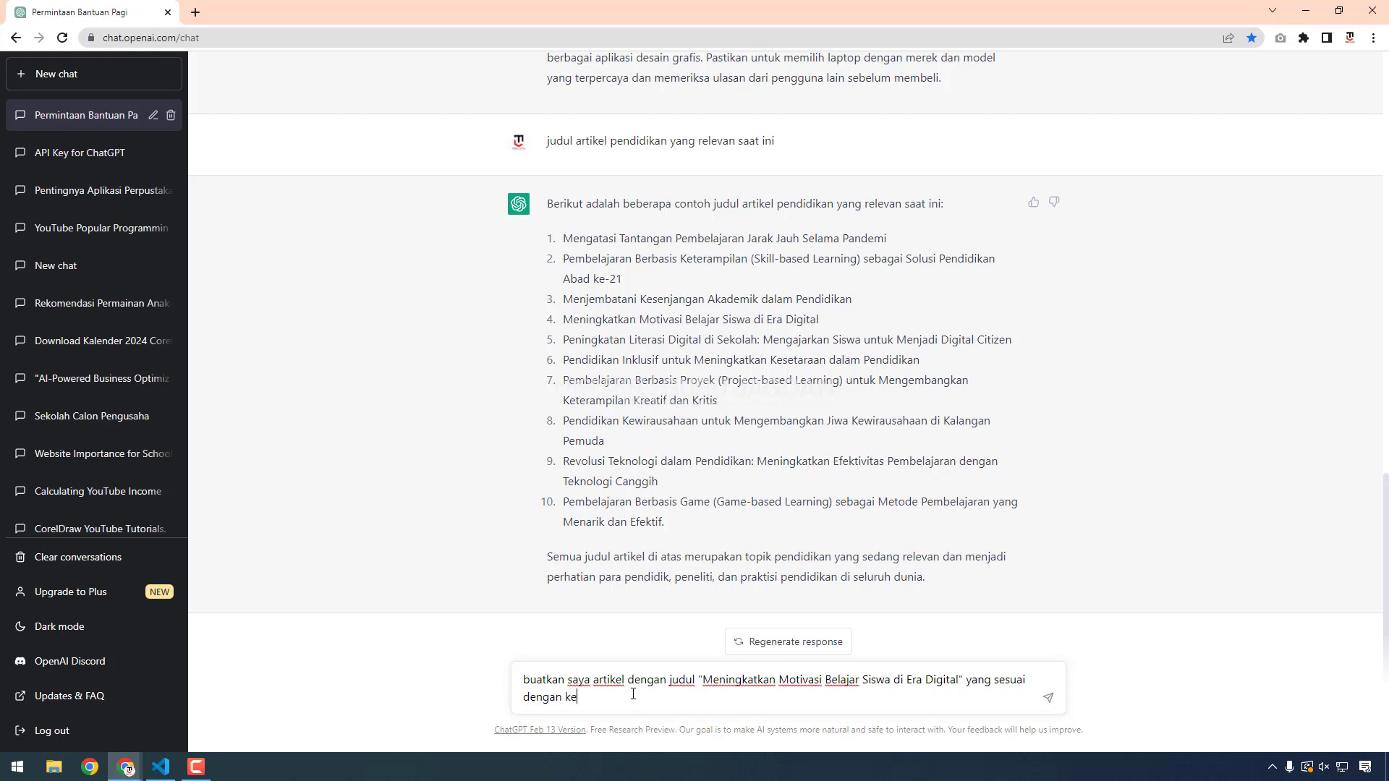
{"action": "type", "text": "inginan SEO. sertakan keypharse dan deskripsi"}
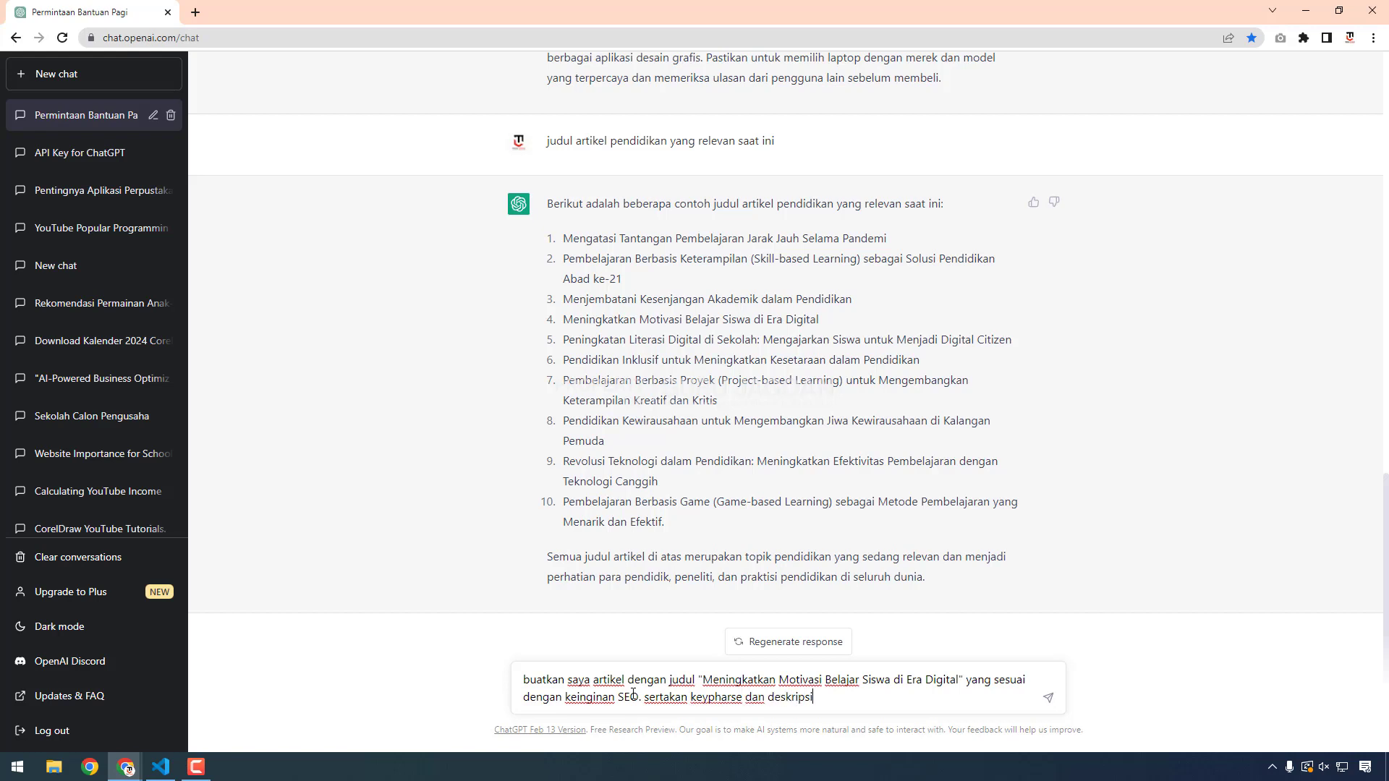
{"action": "type", "text": "artikel tersebut."}
{"action": "key", "text": "Return"}
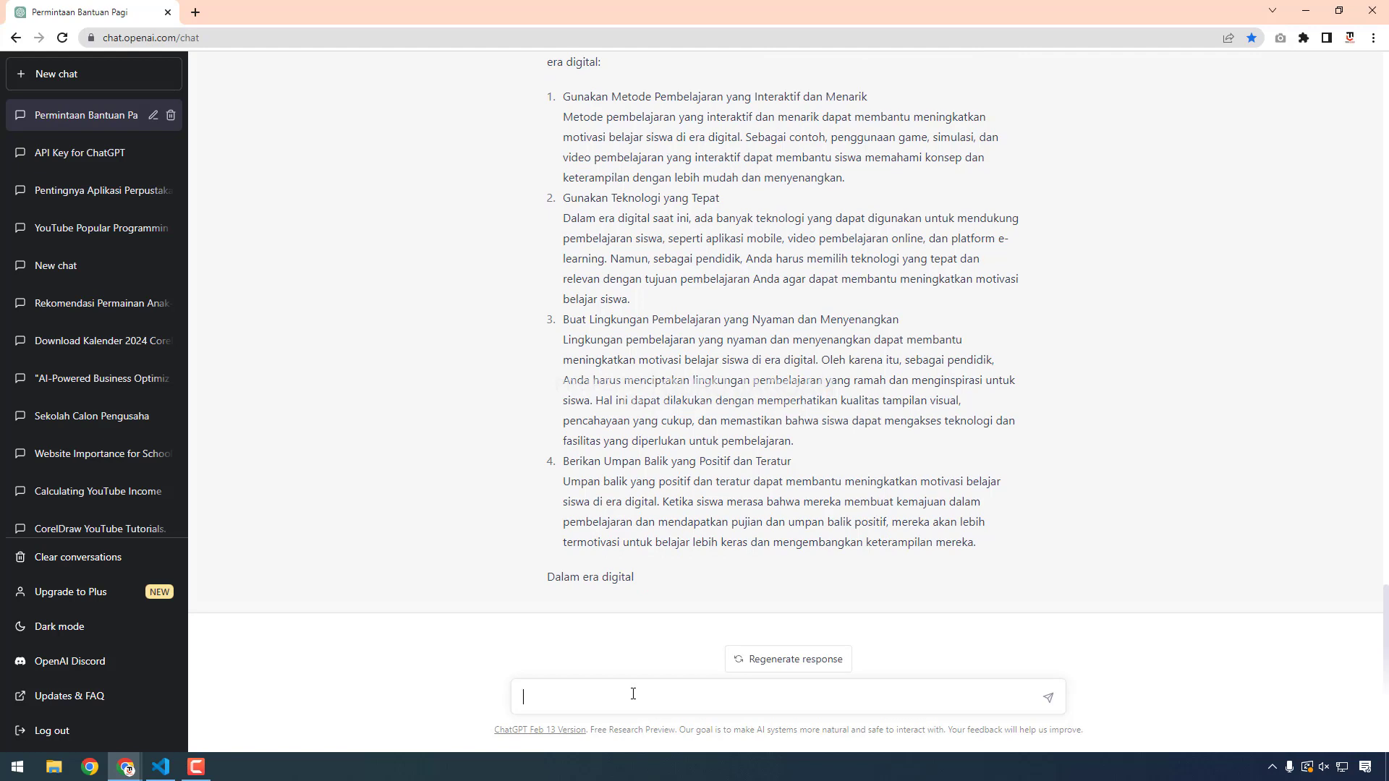
Have the cut-off article continued from its last words by sending lanjutkan mulai dari "Dalam era digital"
{"action": "left_click_drag", "start_coordinate": [549, 575], "coordinate": [664, 578]}
{"action": "key", "text": "ctrl+c"}
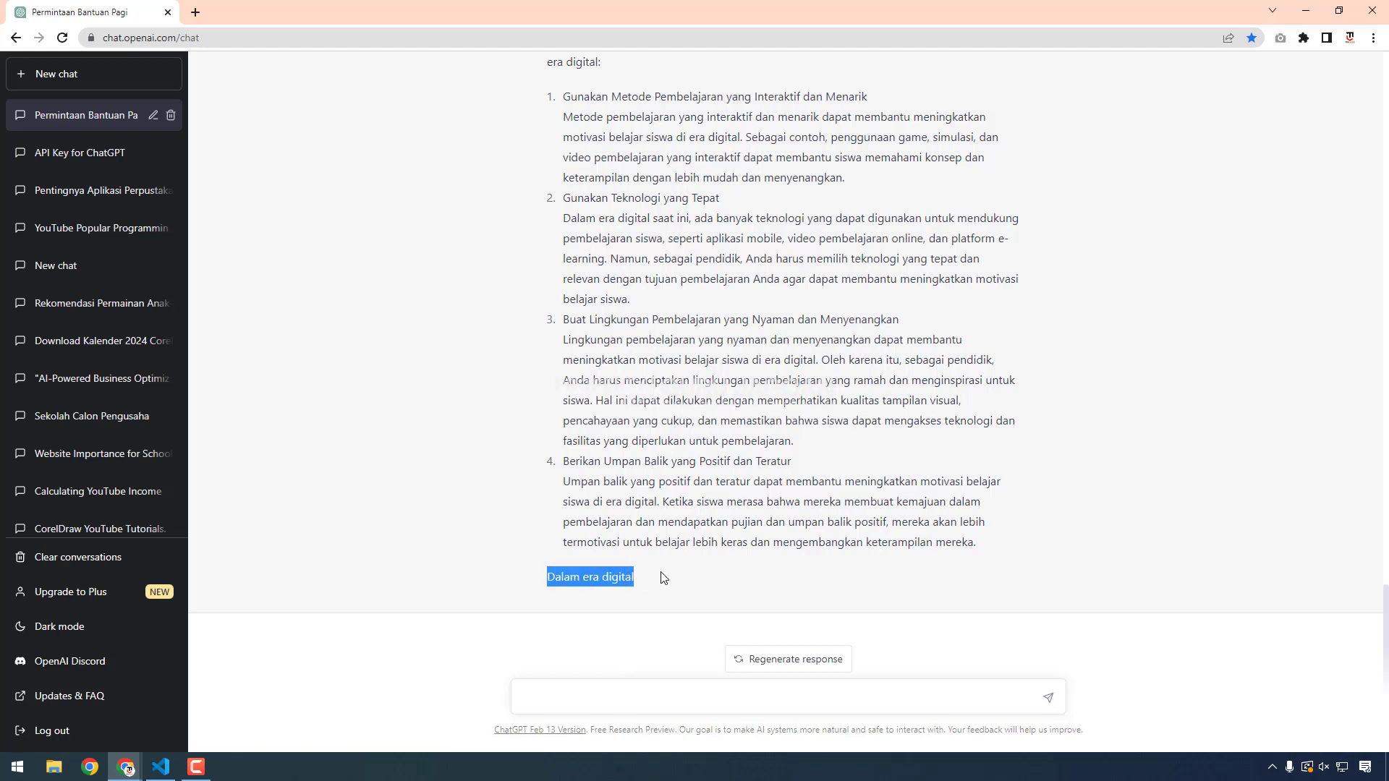
{"action": "left_click", "coordinate": [610, 689]}
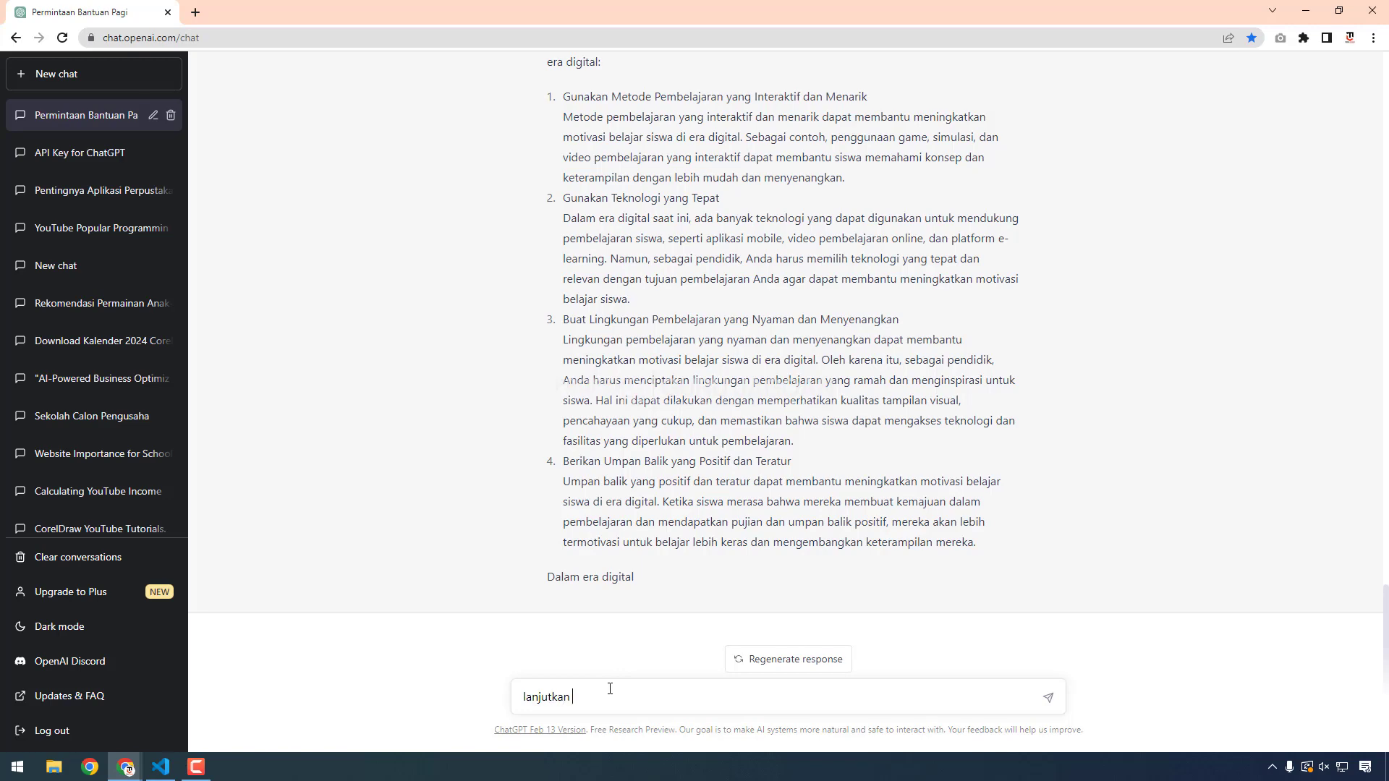
{"action": "type", "text": "lanjutkan mulai dari \""}
{"action": "key", "text": "ctrl+v"}
{"action": "type", "text": "\""}
{"action": "key", "text": "Return"}
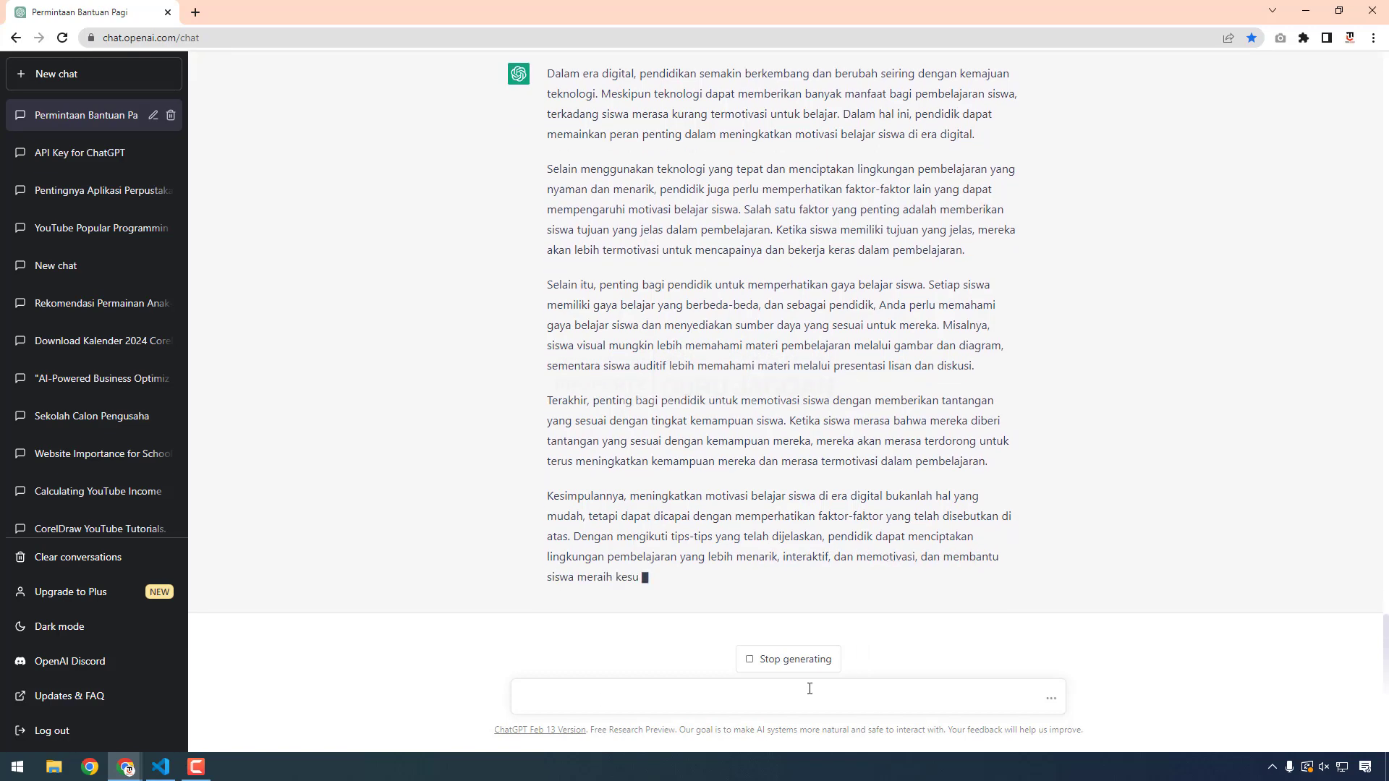
Look through the generated article, and send the prompt "tolong buatkan saya baris kode untuk menghitung selisih antara dua tanggal menggunakan php"
{"action": "scroll", "coordinate": [821, 513], "scroll_direction": "up", "scroll_amount": 15}
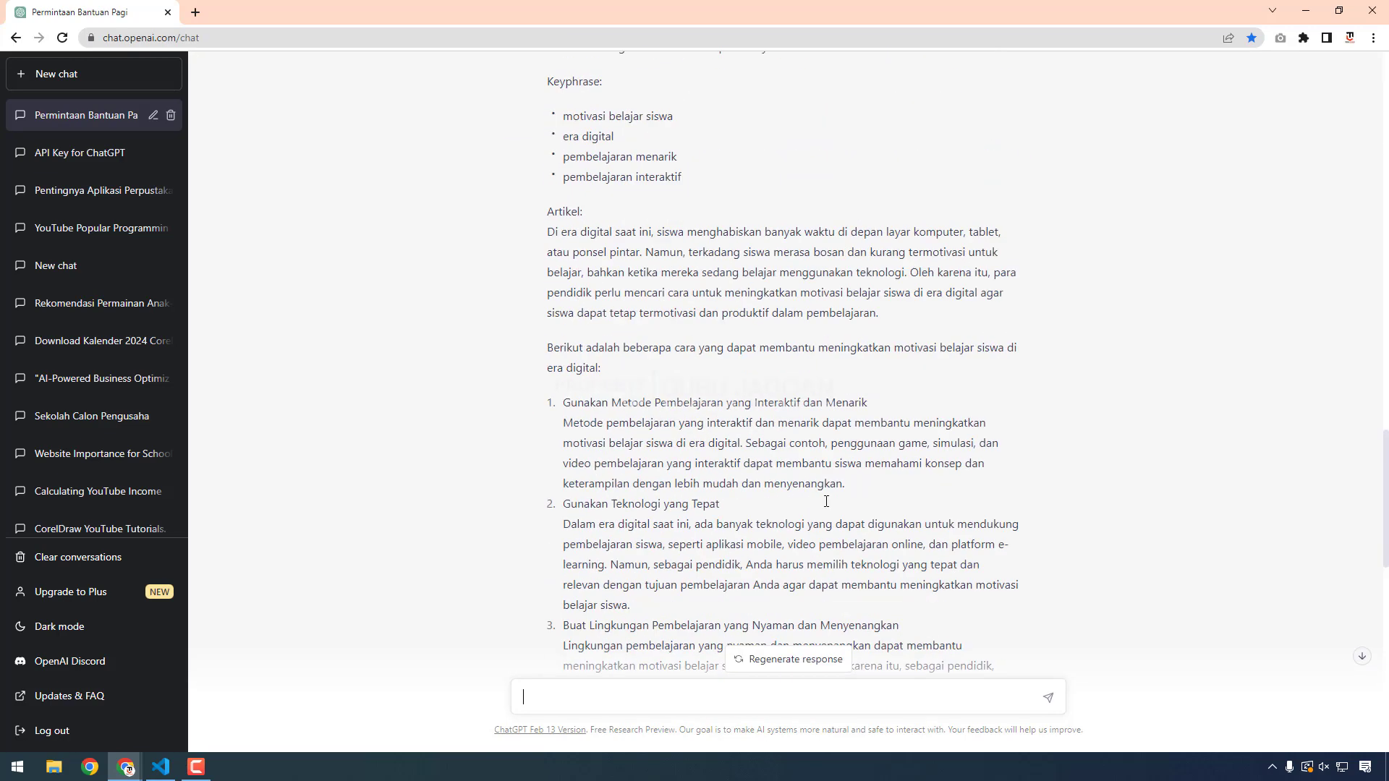
{"action": "scroll", "coordinate": [826, 501], "scroll_direction": "up", "scroll_amount": 2}
{"action": "scroll", "coordinate": [826, 500], "scroll_direction": "down", "scroll_amount": 20}
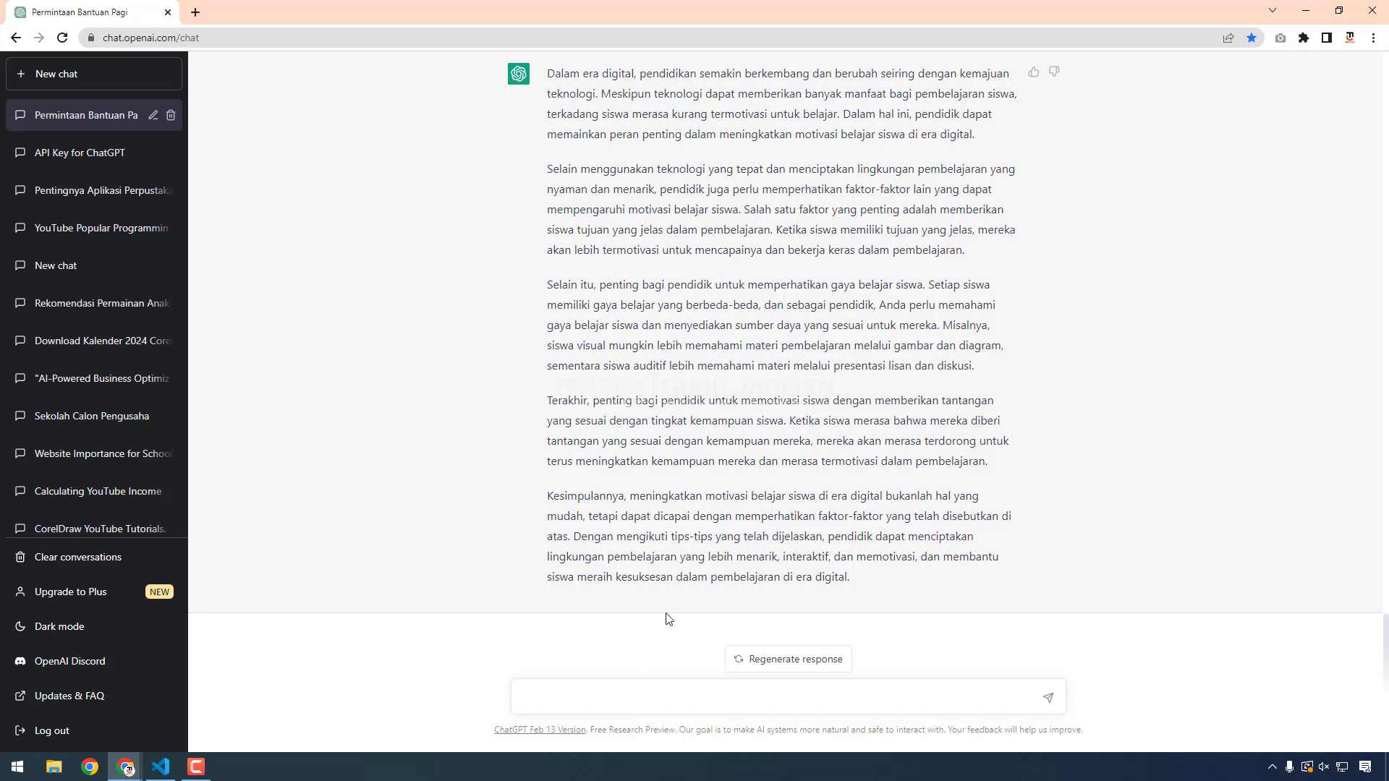
{"action": "scroll", "coordinate": [694, 579], "scroll_direction": "up", "scroll_amount": 15}
{"action": "scroll", "coordinate": [738, 463], "scroll_direction": "down", "scroll_amount": 15}
{"action": "type", "text": "olong buatkan saya baris kode untuk menghu"}
{"action": "type", "text": "tung sele"}
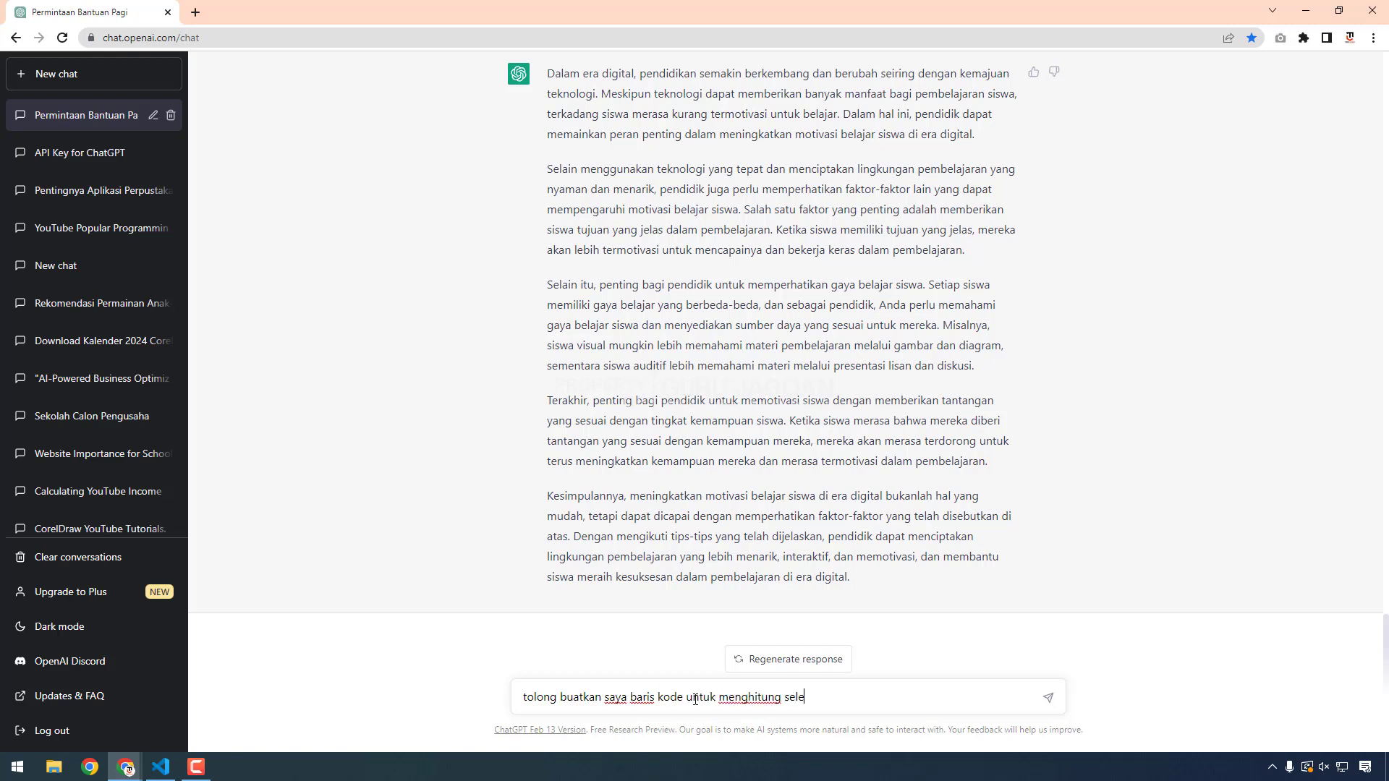
{"action": "key", "text": "BackSpace"}
{"action": "type", "text": "isih antara dua tanggal"}
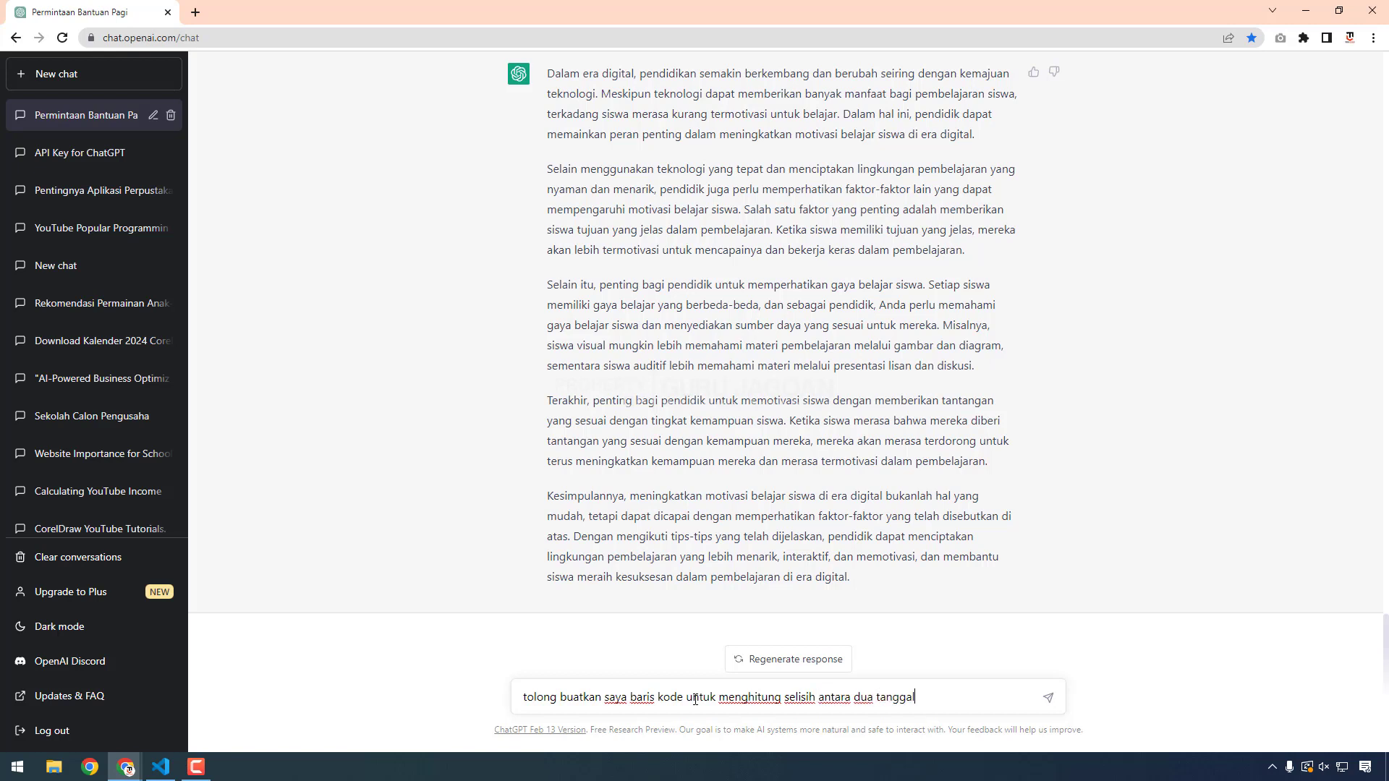
{"action": "type", "text": " menggunakan php"}
{"action": "key", "text": "Return"}
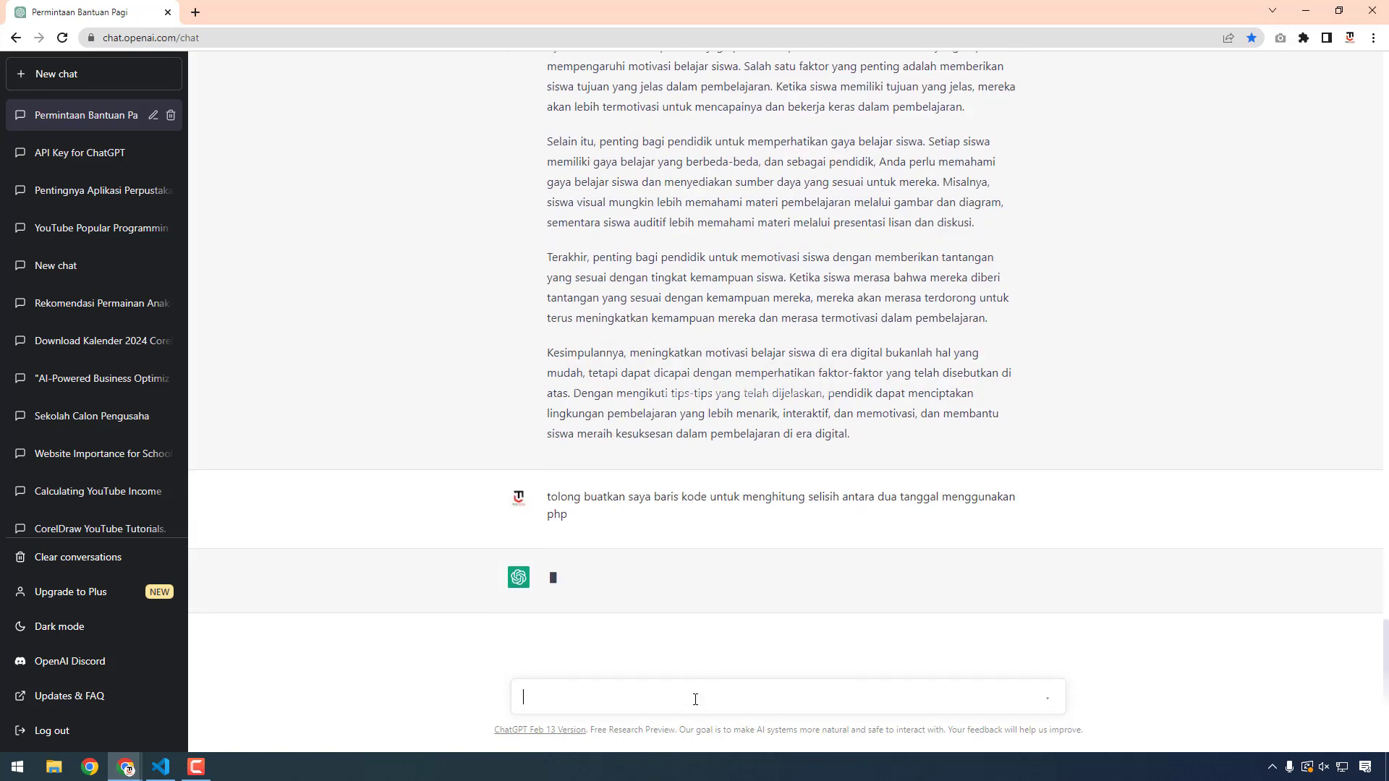